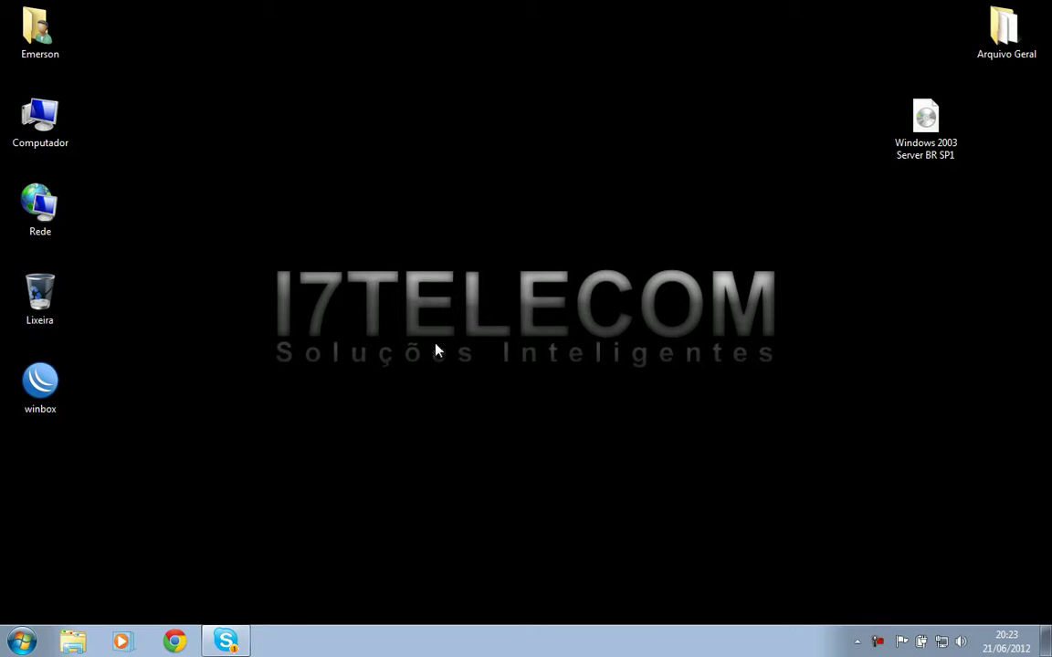
left_click(20, 641)
left_click(87, 564)
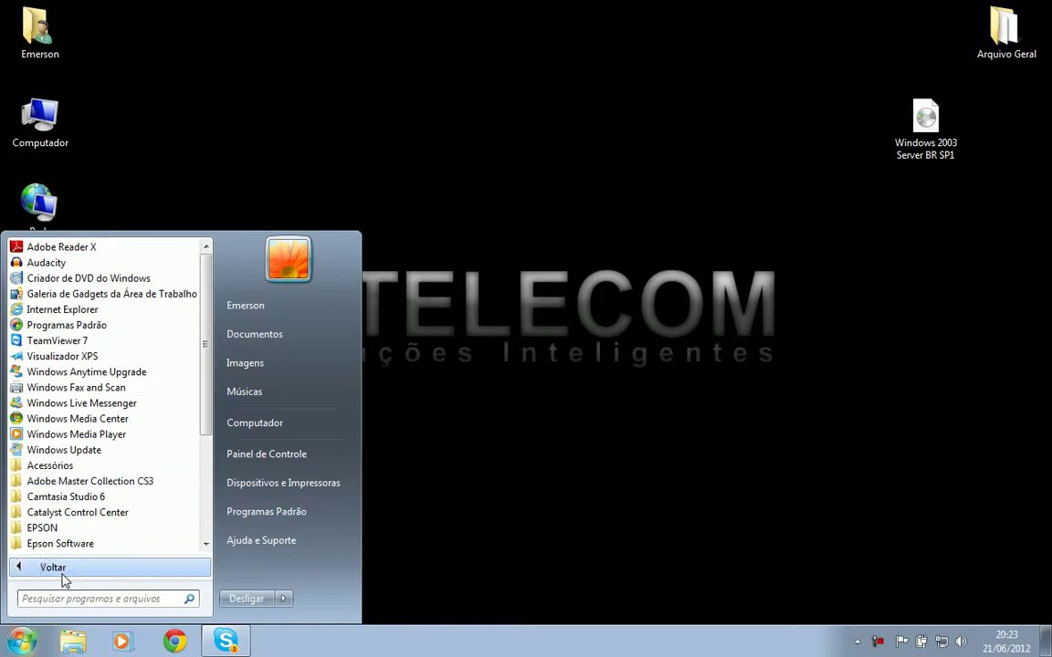
scroll(172, 476, "down", 3)
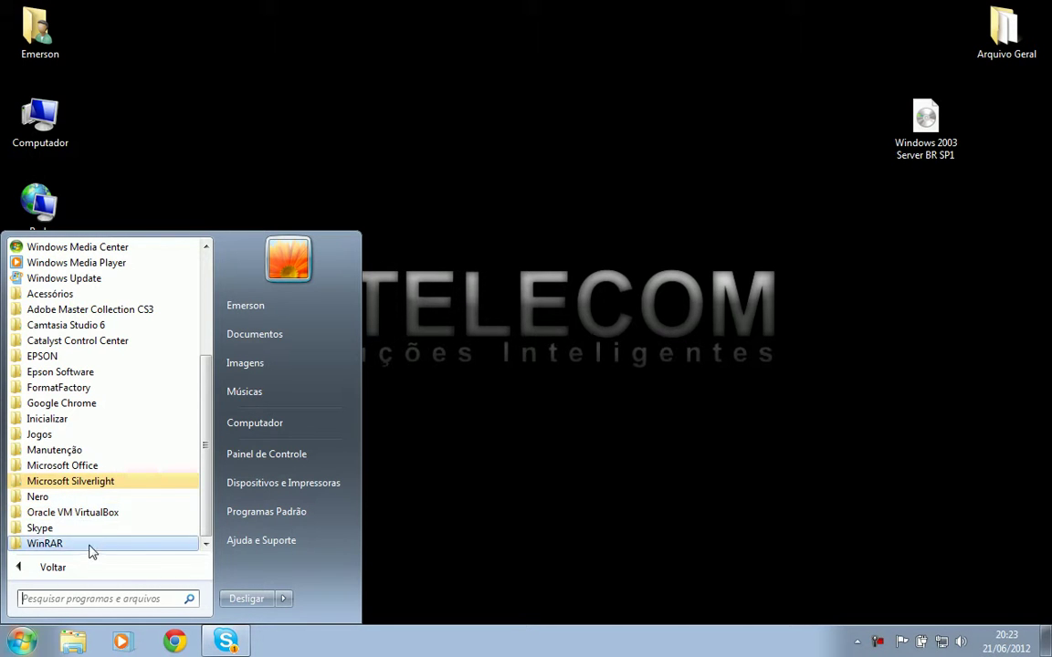
left_click(589, 375)
Launch Oracle VM VirtualBox from the installed programs and close its manager window.
left_click(25, 644)
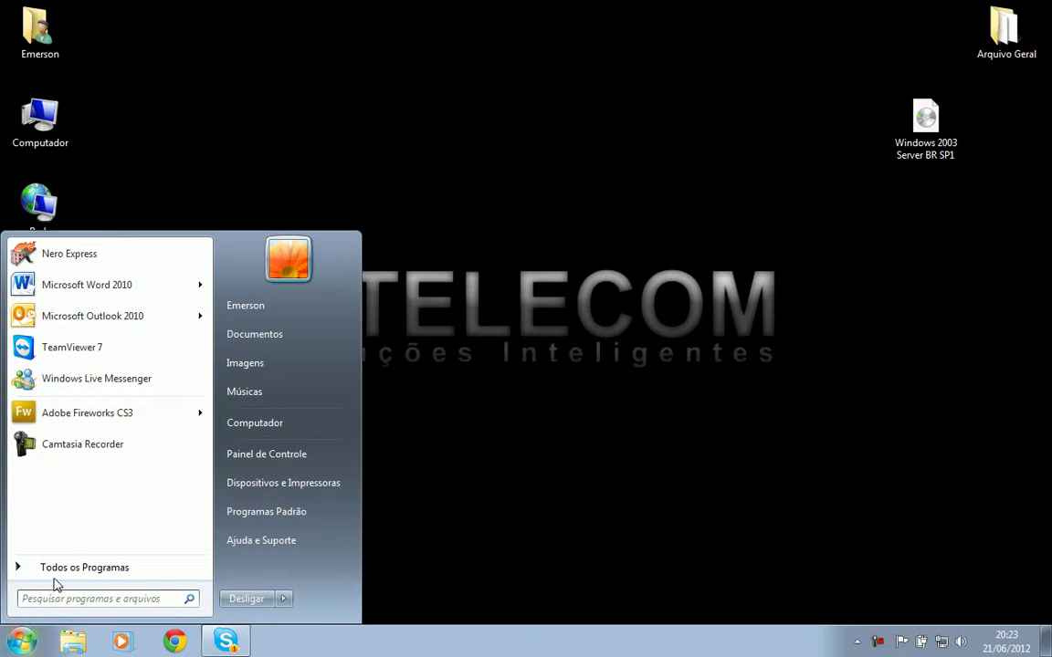
left_click(54, 572)
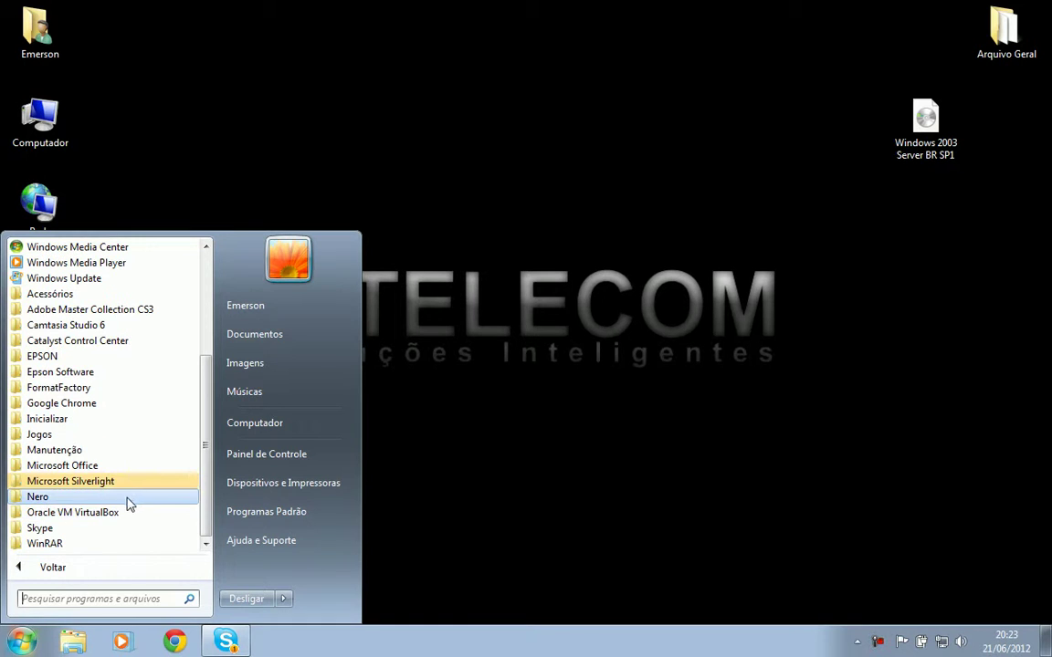
scroll(128, 500, "up", 4)
scroll(135, 508, "down", 4)
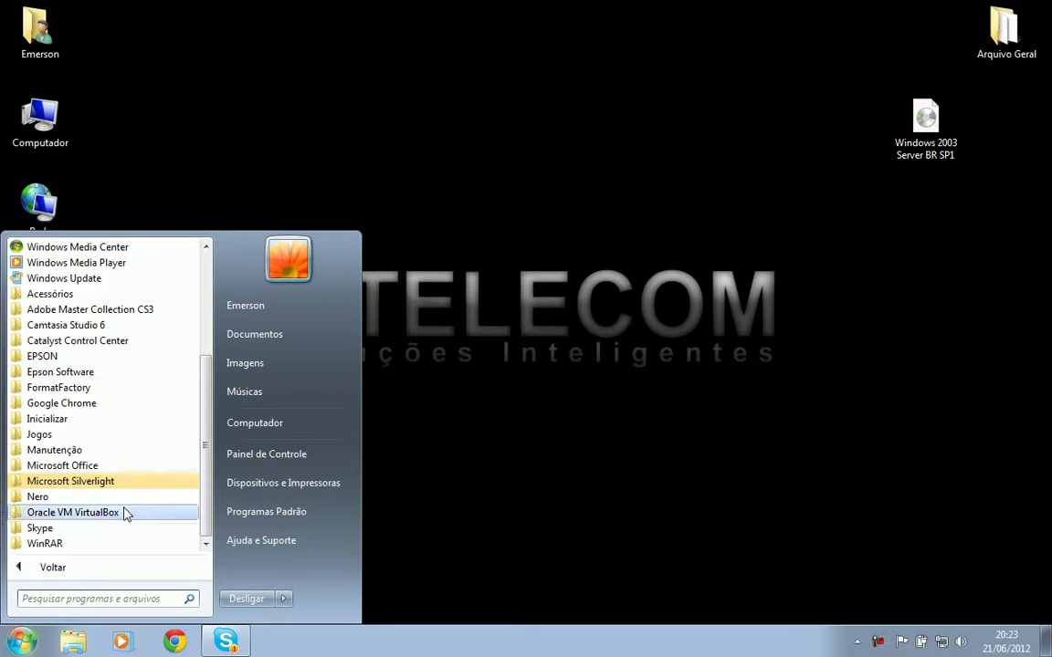
left_click(73, 513)
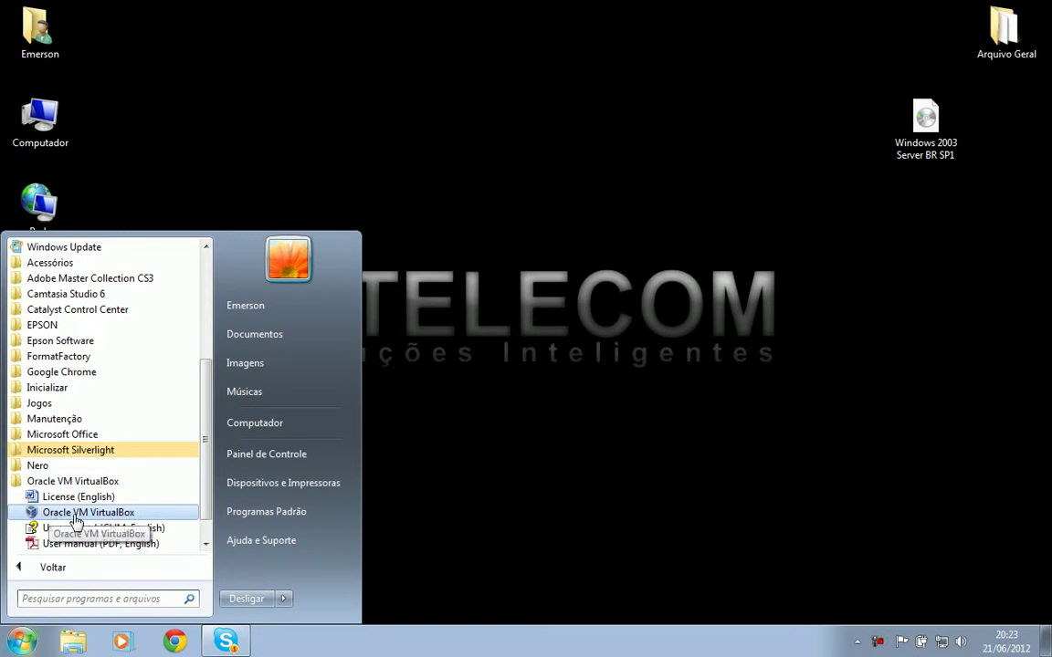
left_click(73, 513)
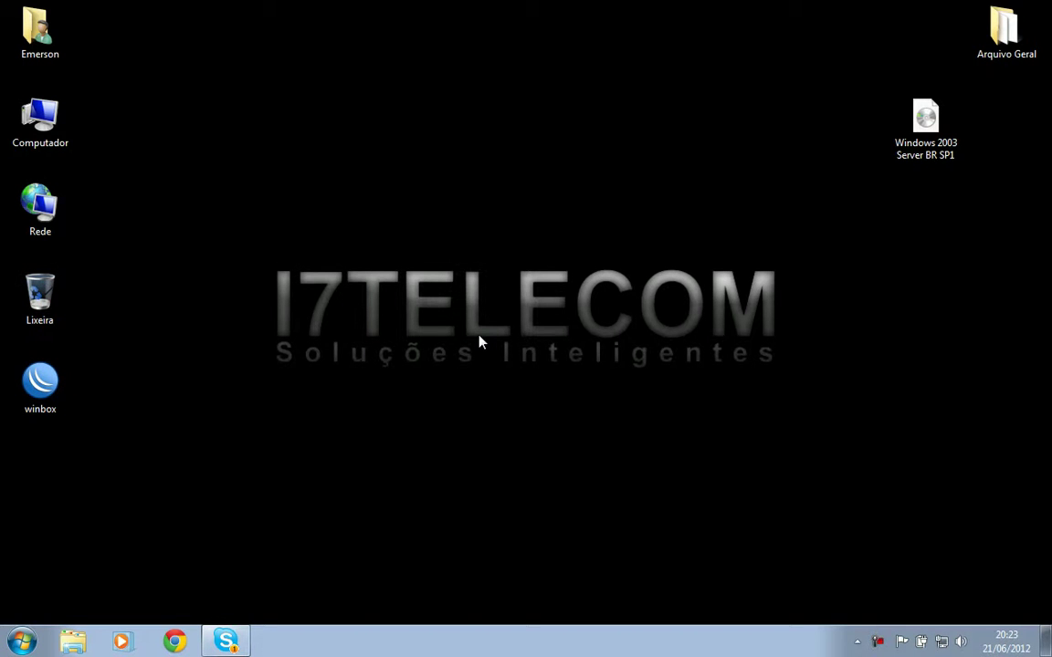
left_click(22, 642)
left_click(95, 476)
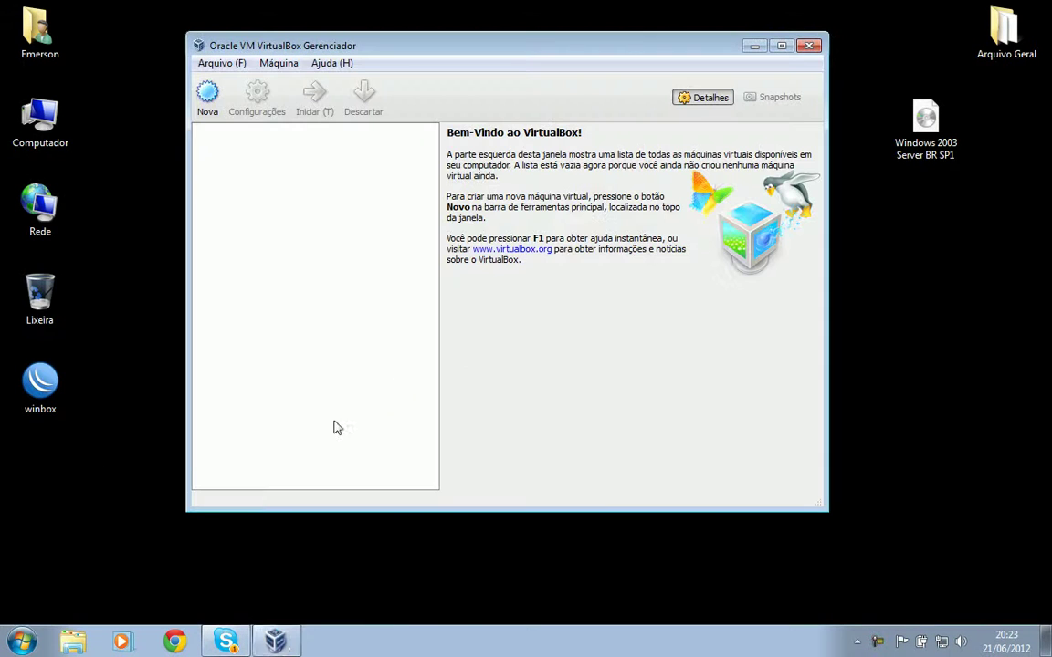
left_click(809, 46)
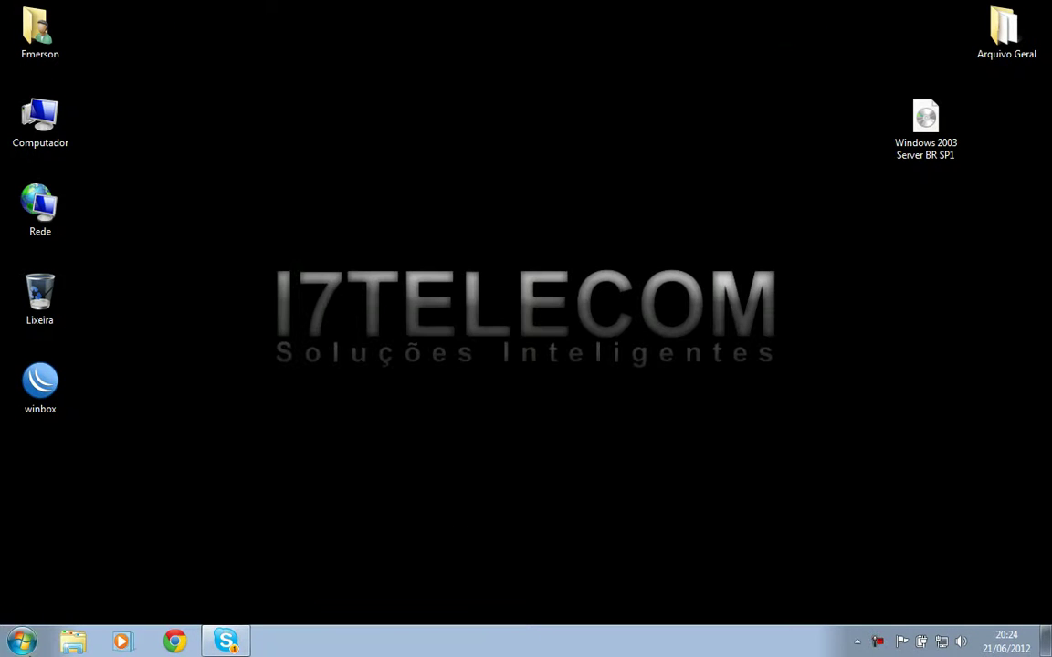
Open the Oracle VM VirtualBox manager.
left_click(22, 642)
left_click(52, 469)
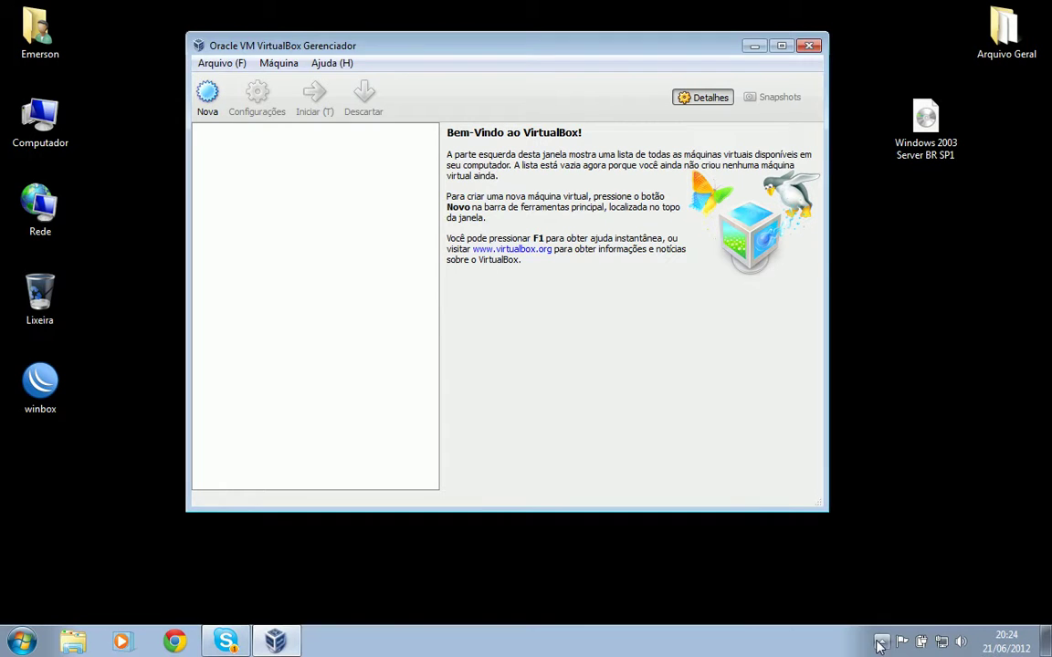
left_click(880, 642)
left_click(746, 349)
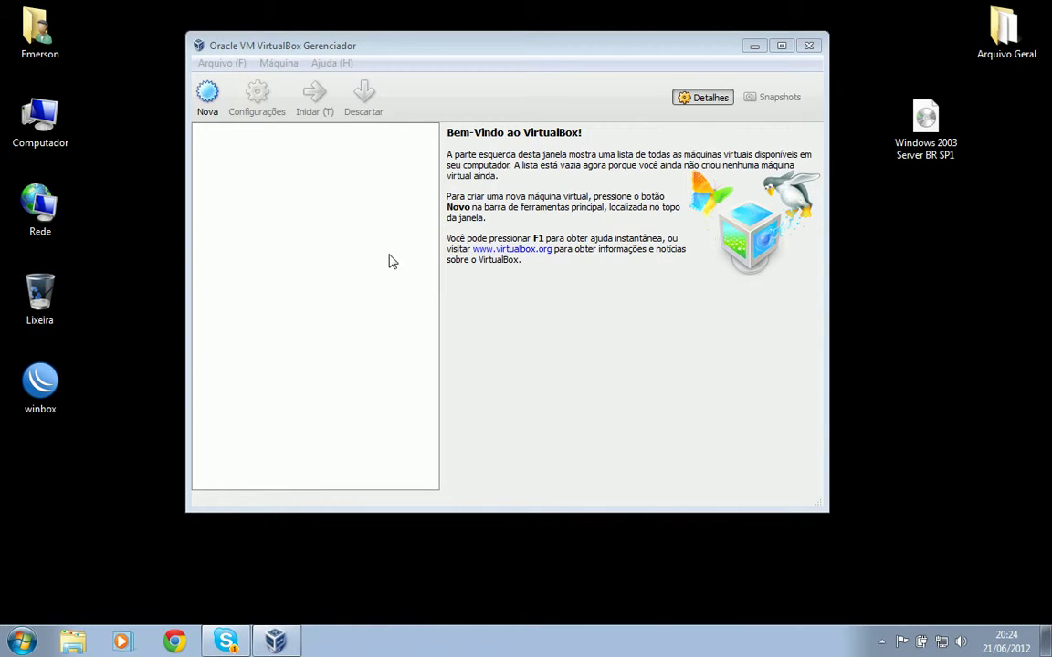
left_click(422, 269)
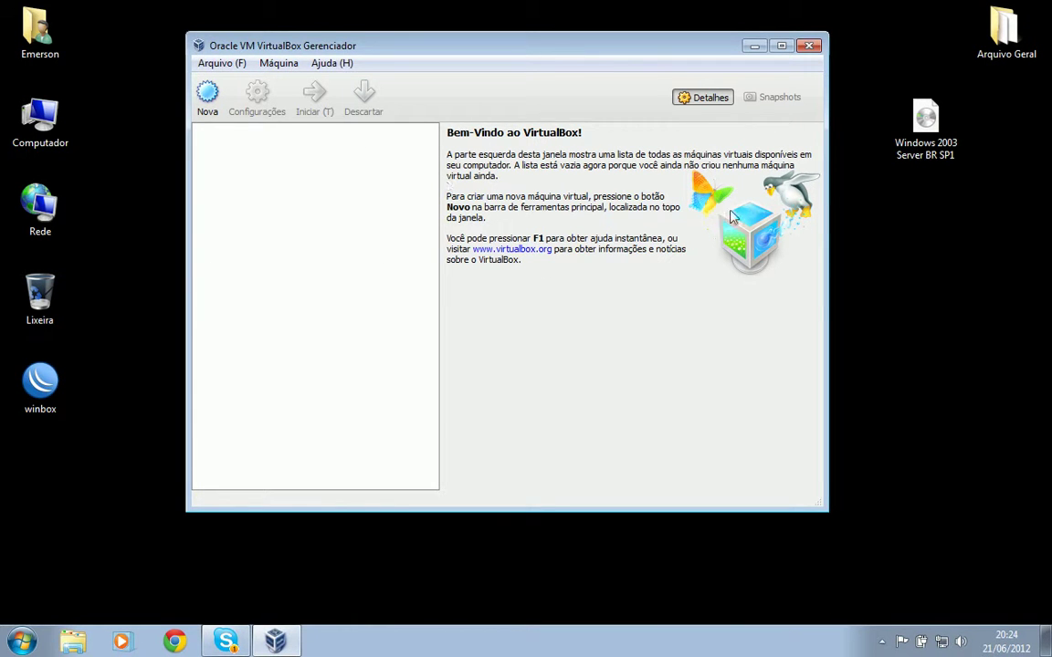
left_click(925, 123)
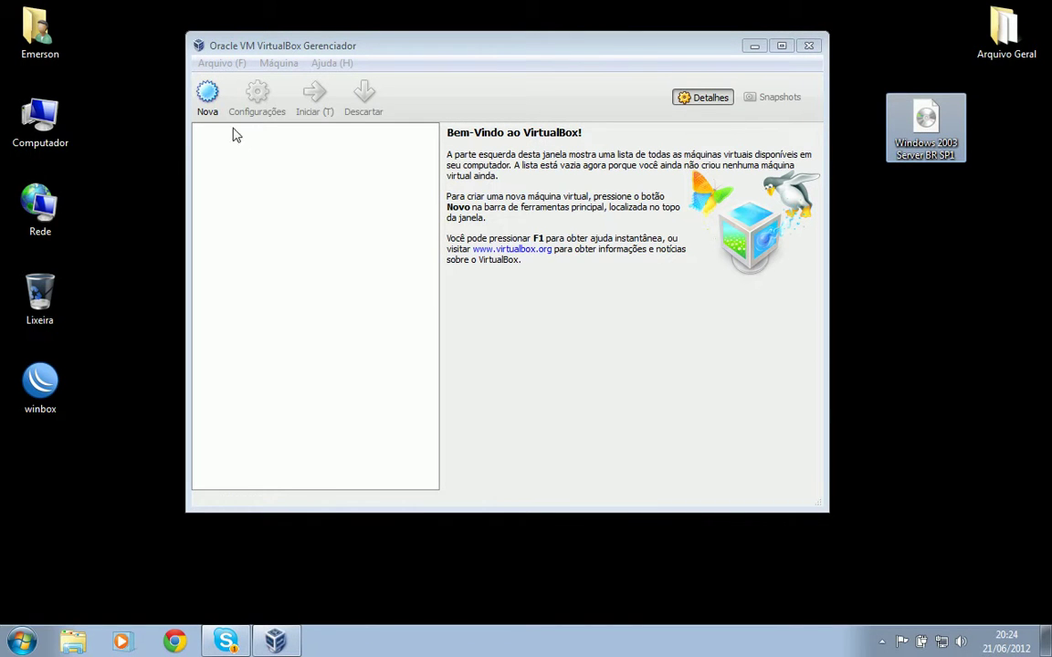
Start a new virtual machine named "windows 2003" with Microsoft Windows as the operating system and Windows 2003 as the version.
left_click(208, 95)
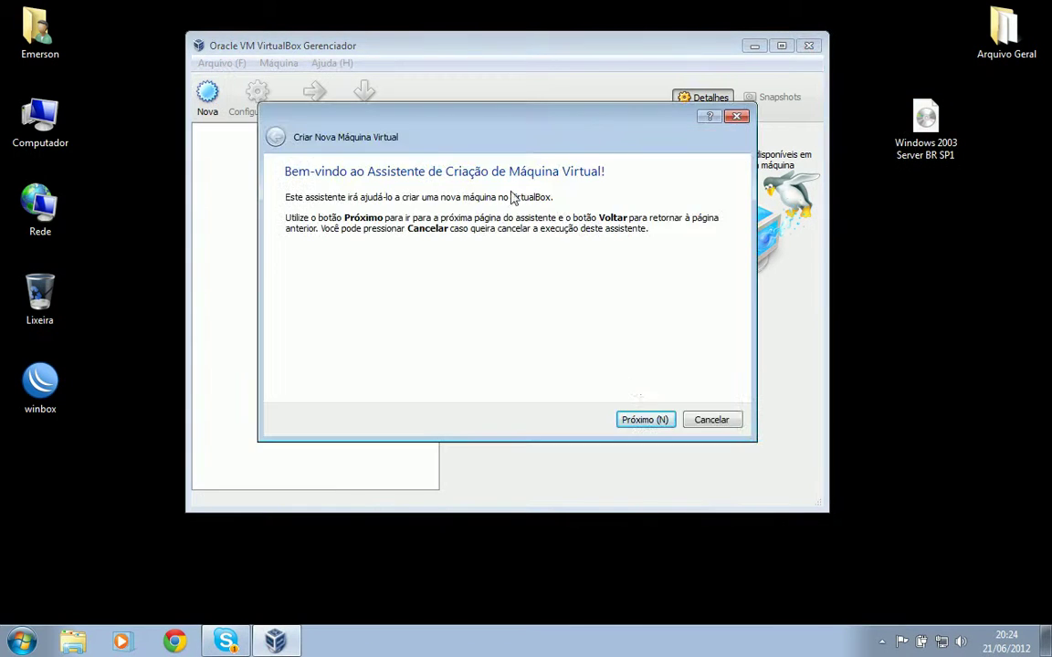
left_click(650, 422)
type("windows")
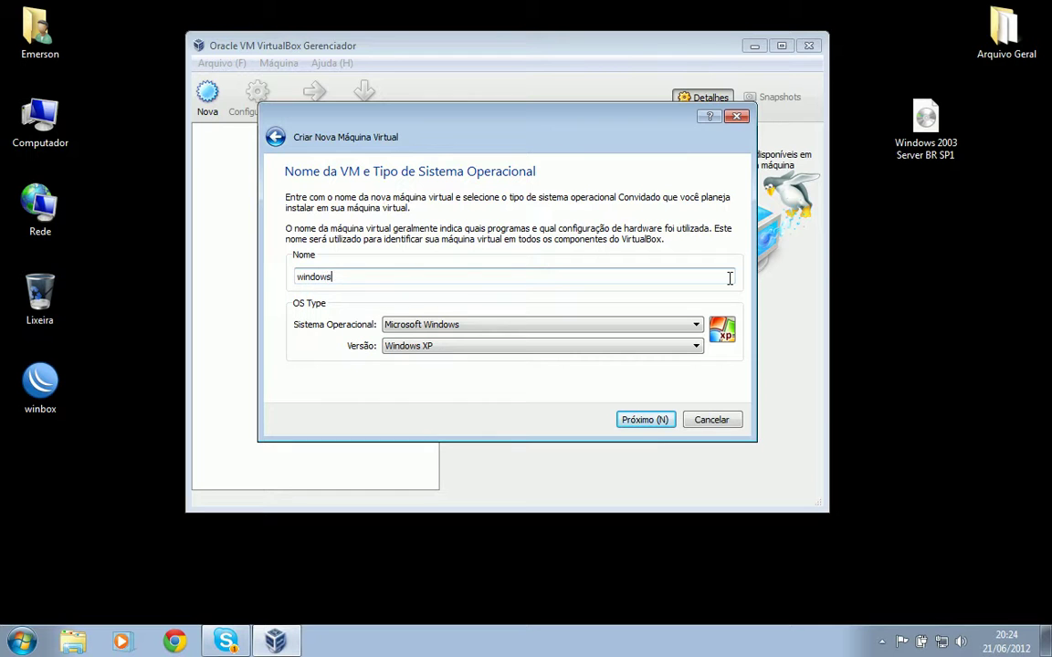
type(" 2003")
left_click(694, 354)
left_click(694, 353)
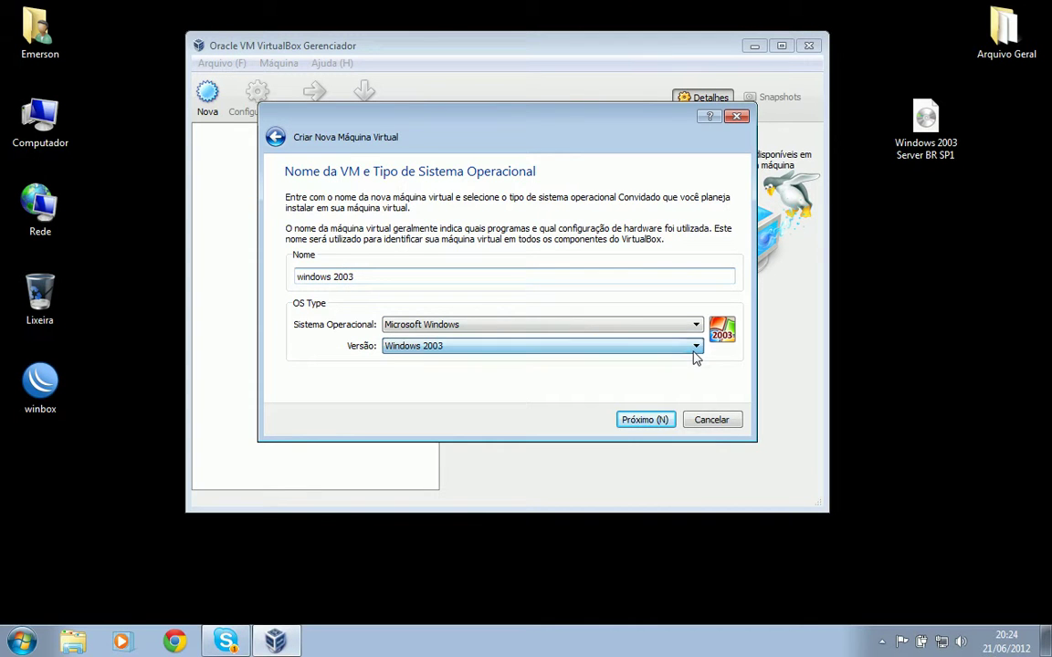
left_click(657, 423)
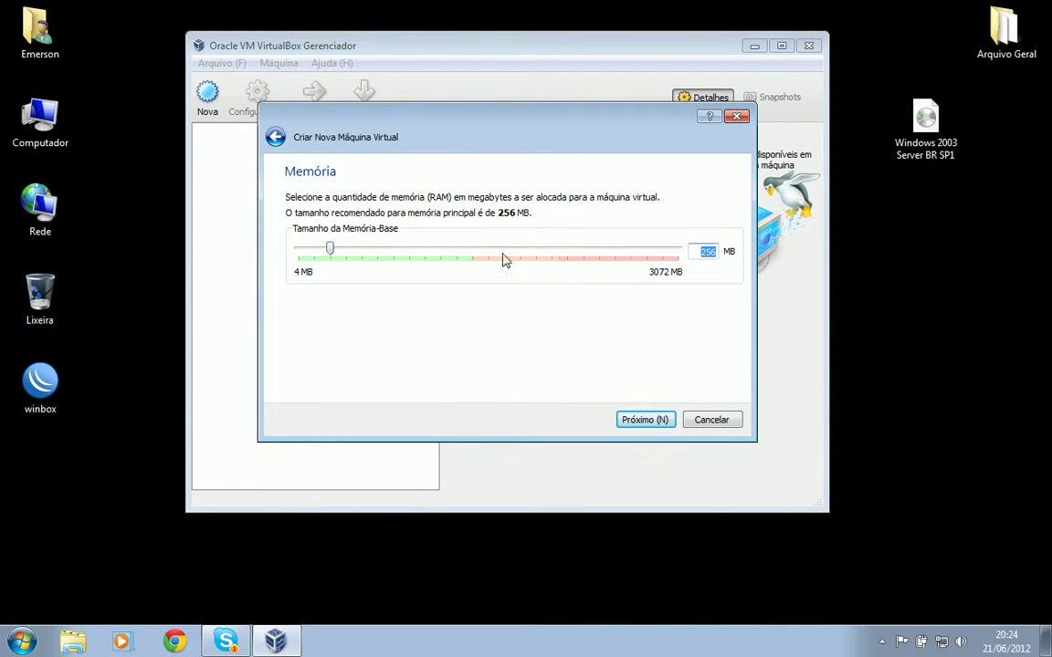
Allocate 512 MB of base memory to the virtual machine and choose to create a new boot hard disk.
left_click_drag(330, 249, 362, 251)
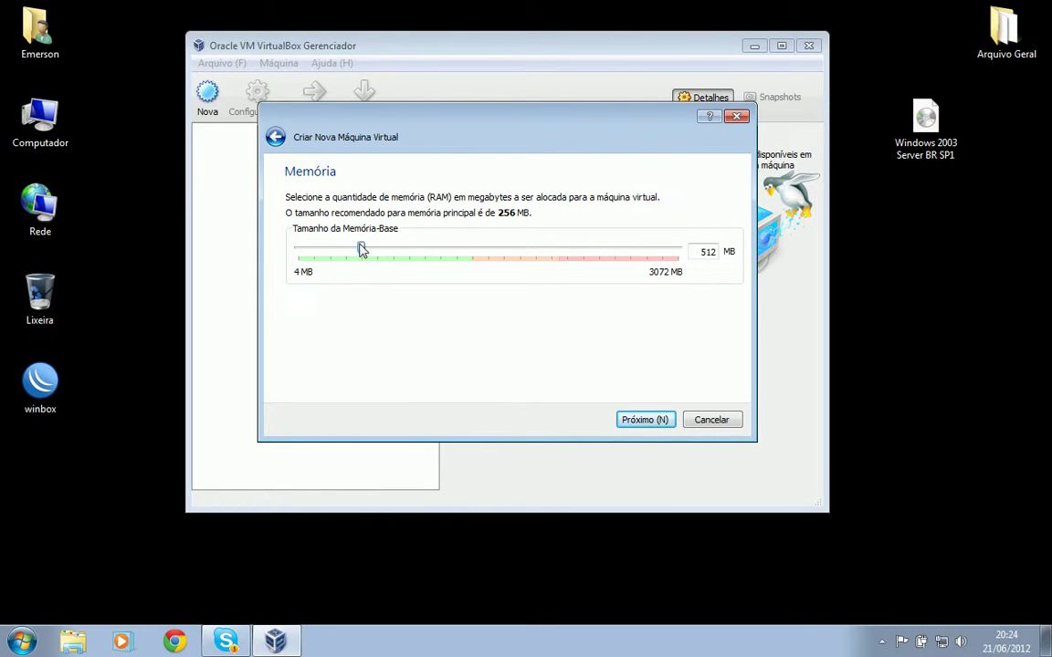
left_click(648, 423)
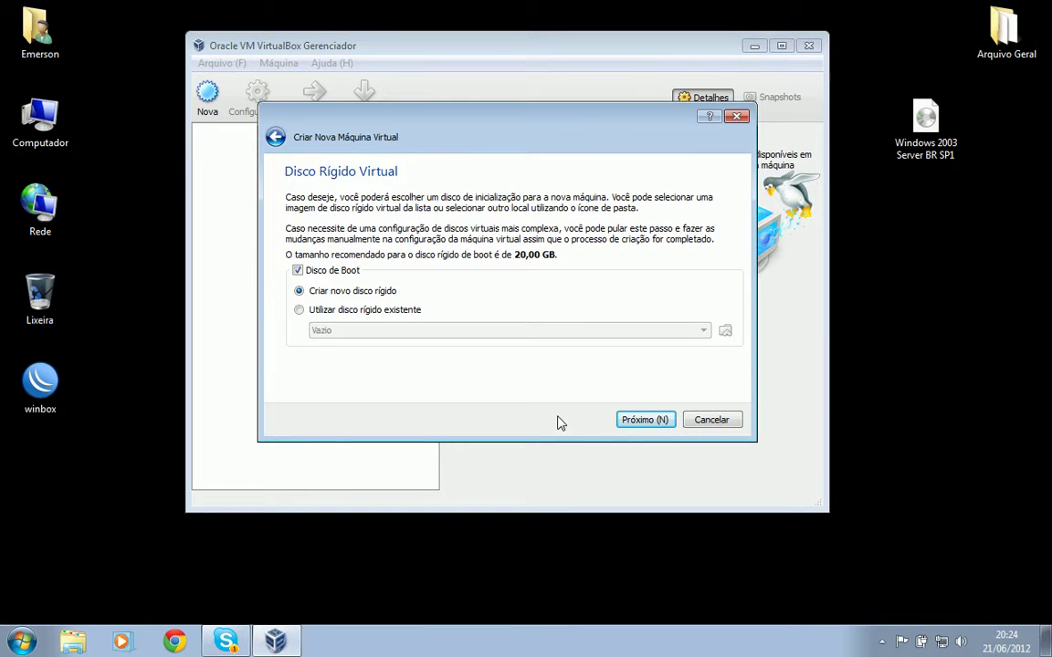
left_click(642, 420)
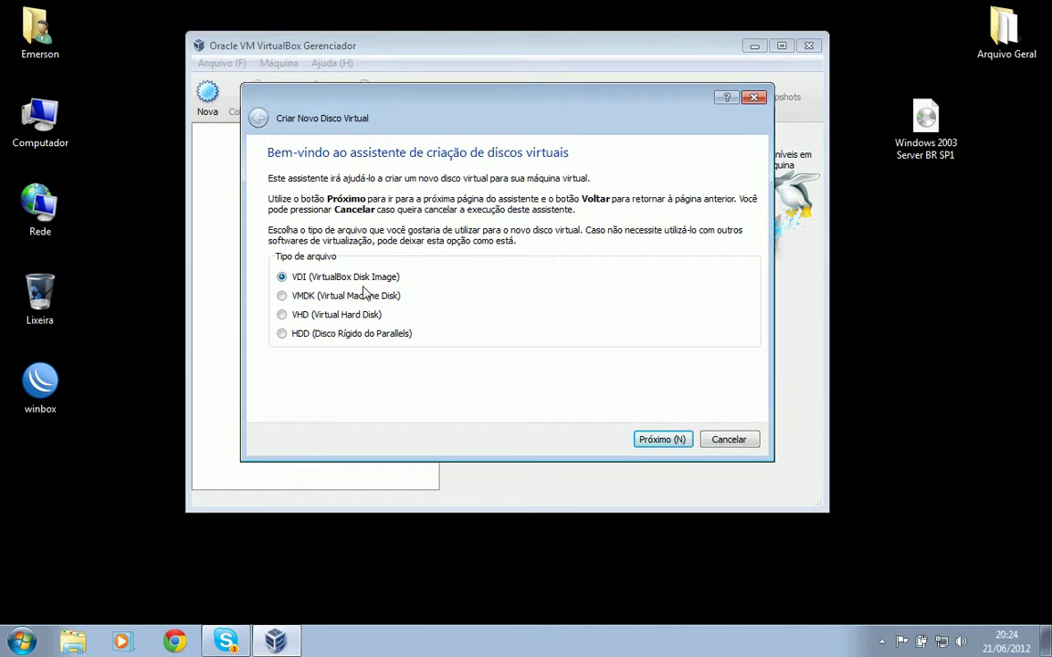
Create a fixed-size 10 GB VDI virtual disk named windows 2003 and finish creating the virtual machine.
left_click(662, 440)
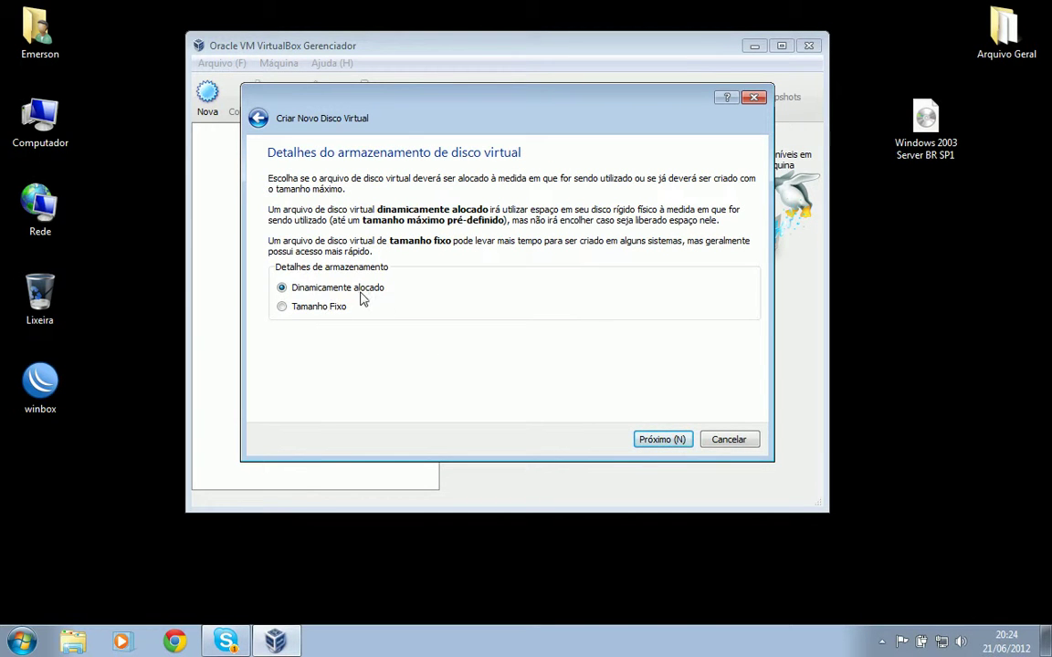
left_click(303, 310)
left_click(664, 440)
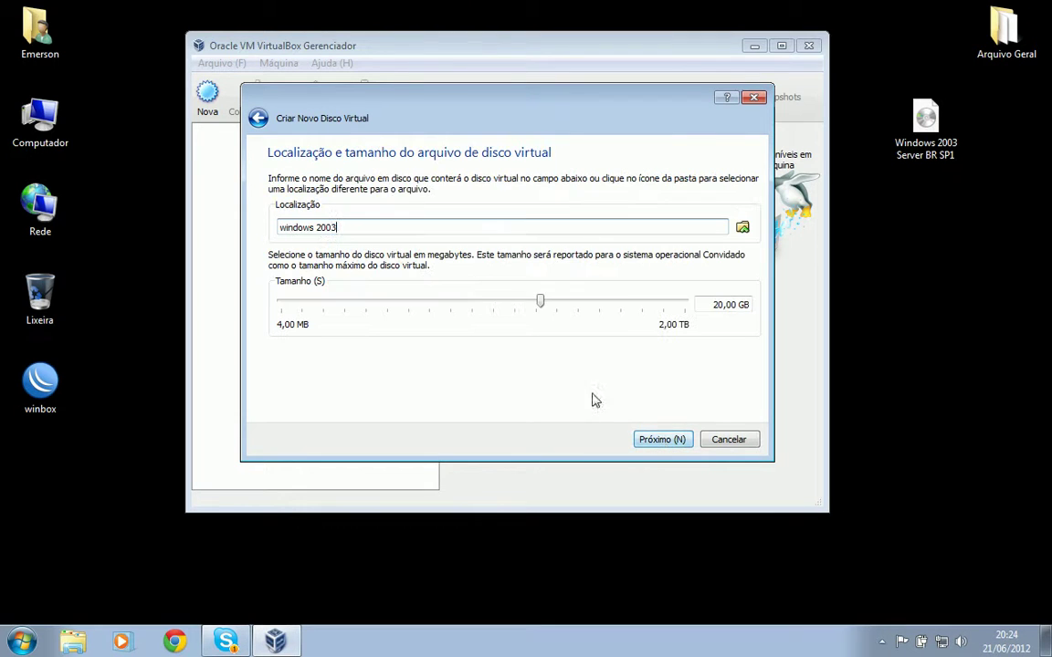
left_click(714, 305)
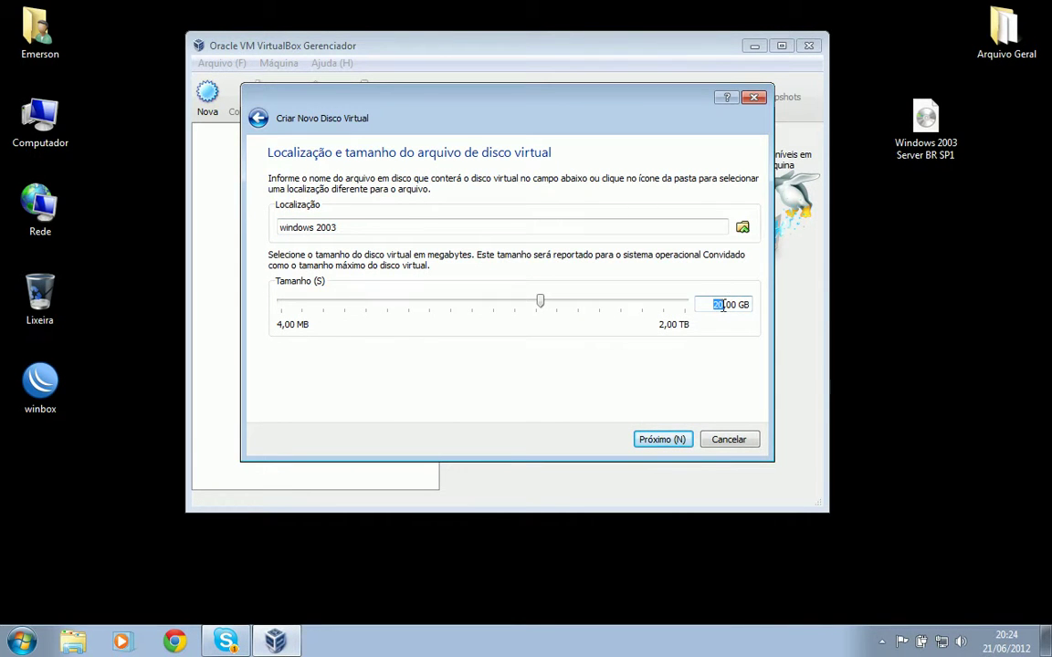
type("1")
left_click(669, 440)
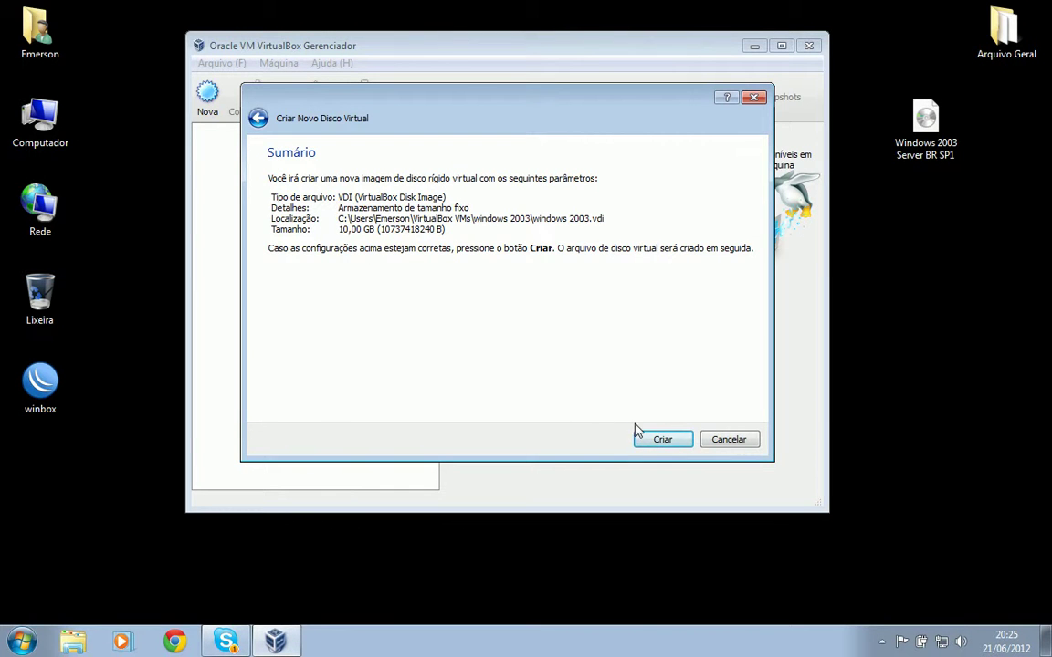
left_click(664, 440)
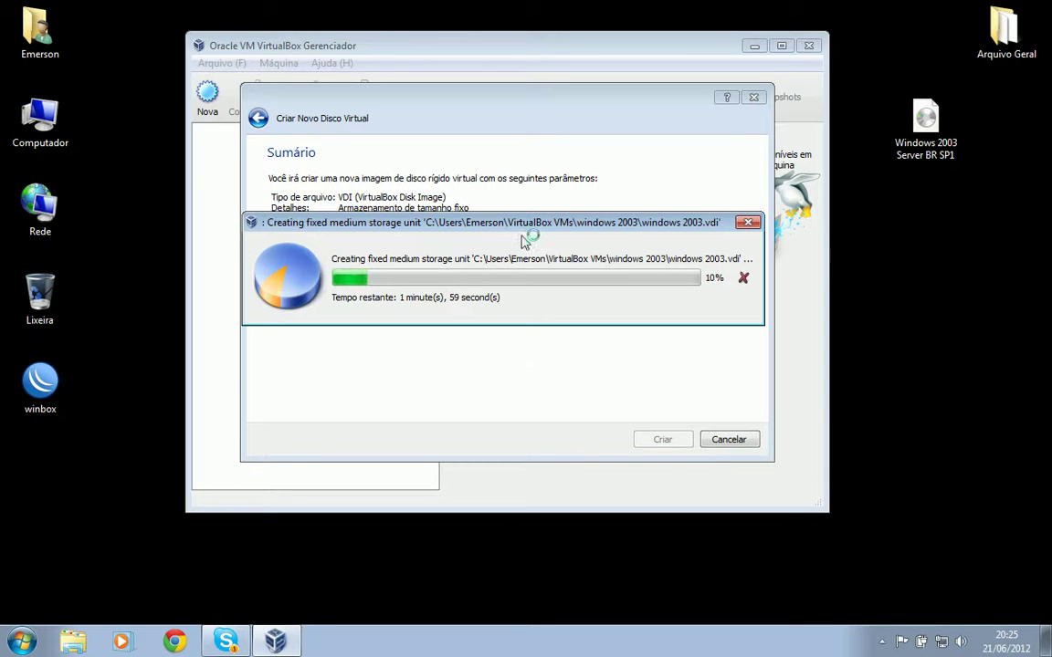
left_click_drag(525, 230, 531, 295)
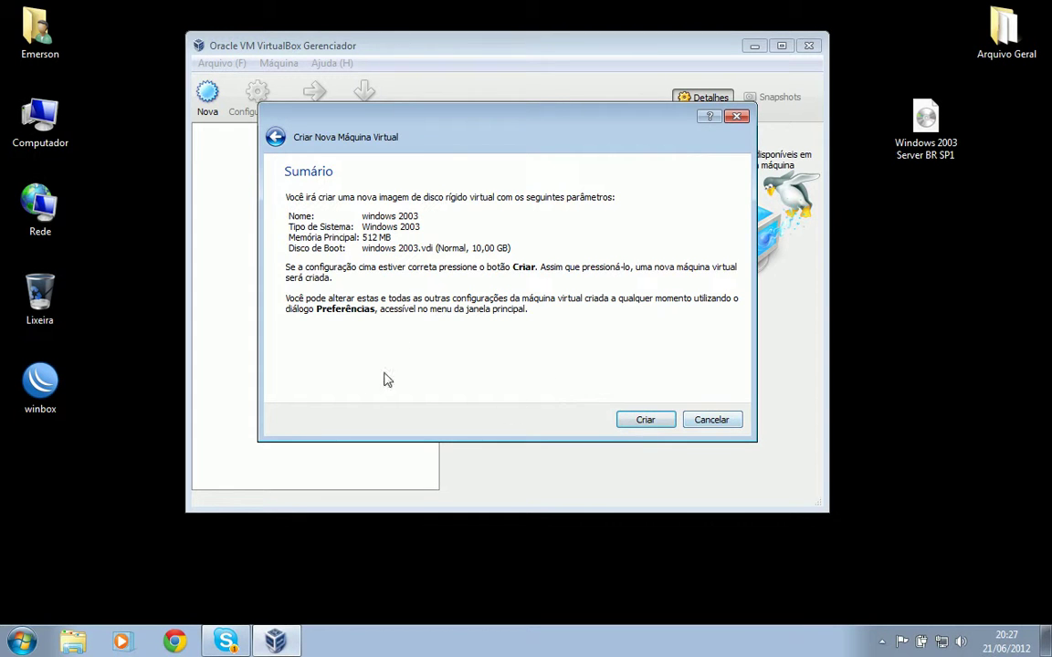
left_click(645, 420)
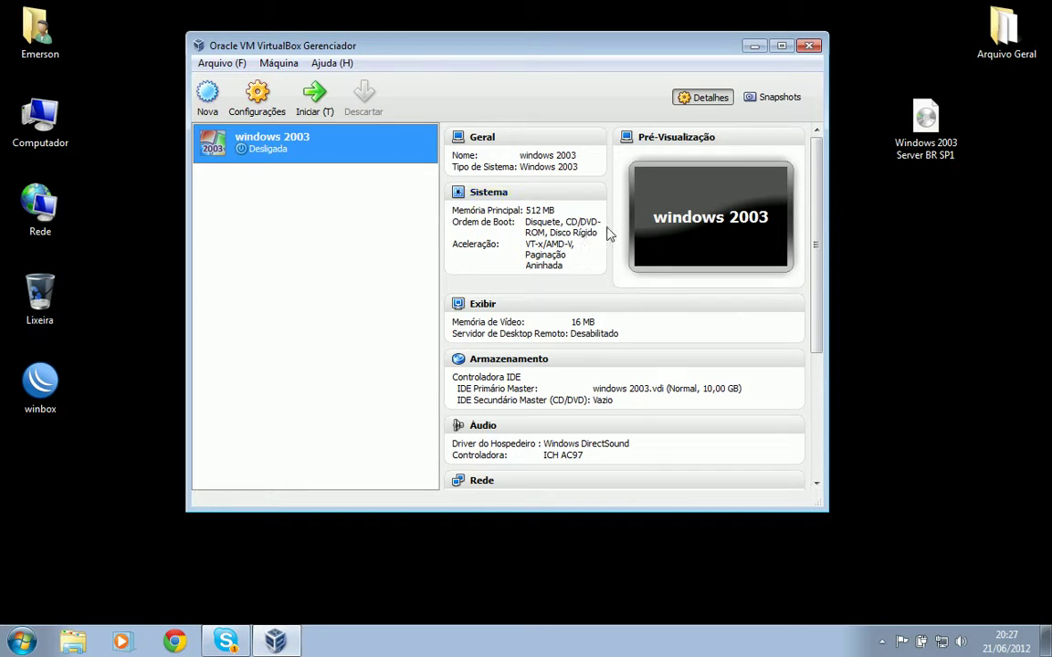
Move the Windows 2003 Server BR SP1 disc image on the desktop to just below the Arquivo Geral folder.
left_click_drag(924, 159, 1000, 165)
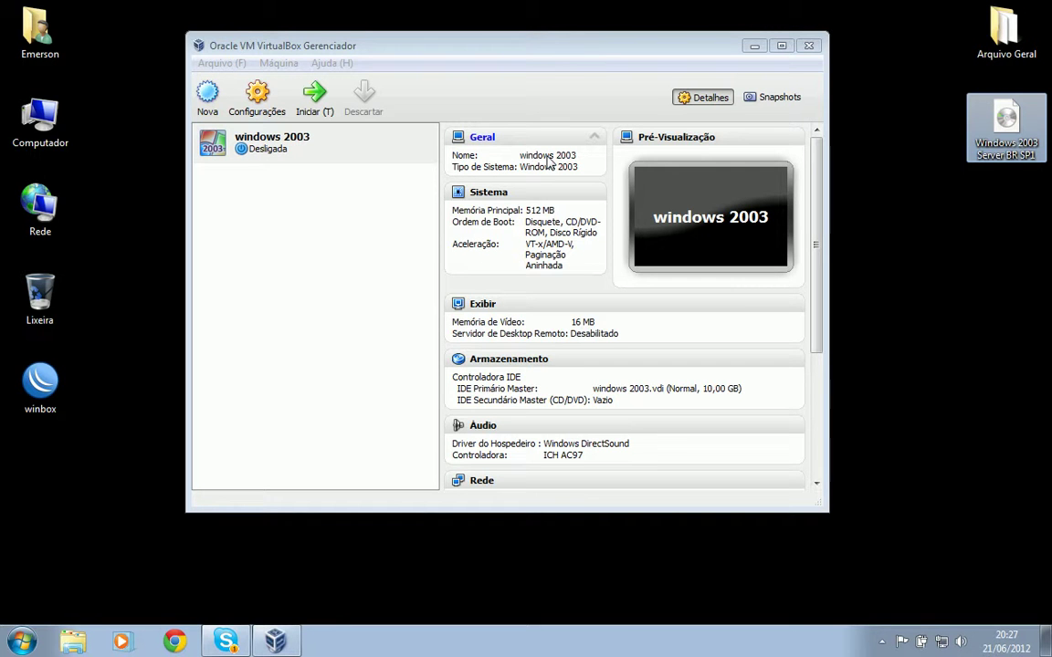
In the windows 2003 machine's system settings, disable floppy boot and order the boot devices as CD/DVD-ROM, hard disk, floppy, network.
left_click(257, 98)
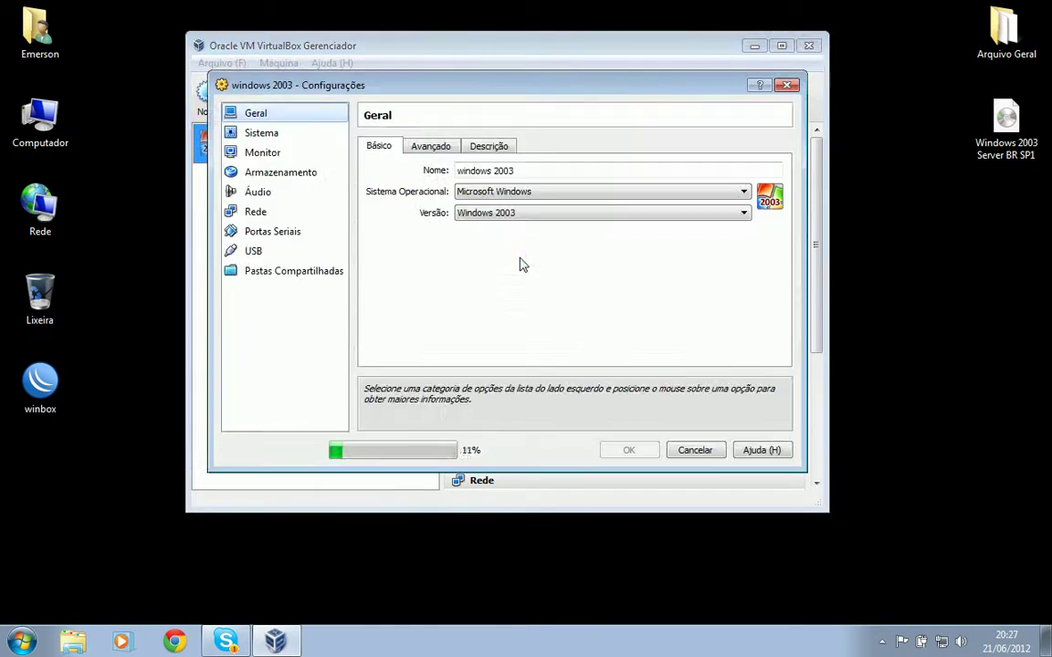
left_click(247, 134)
left_click(465, 207)
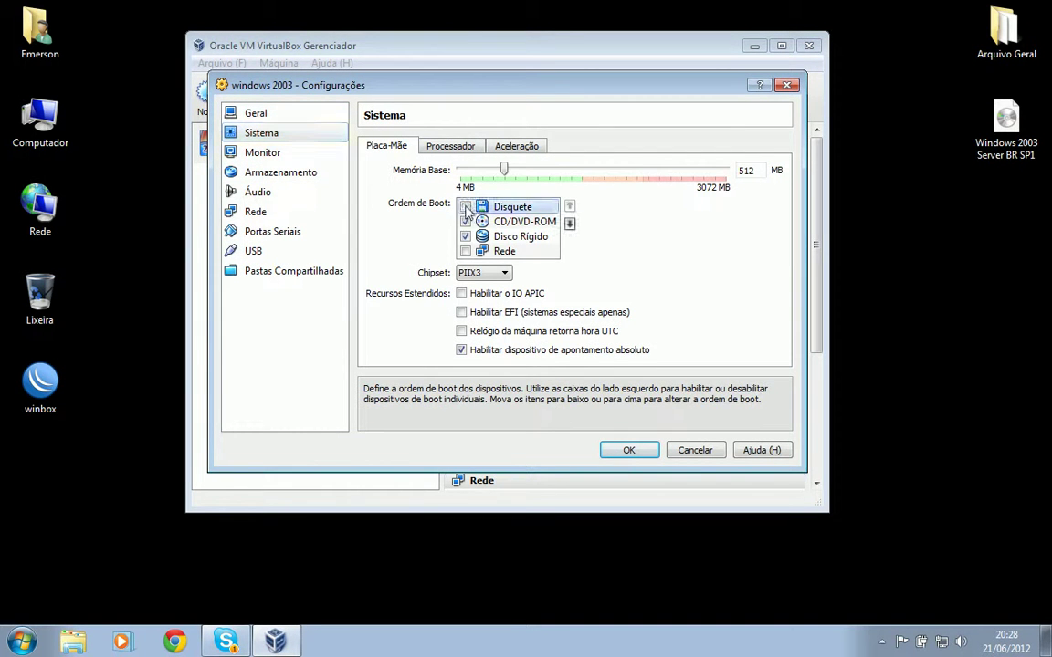
left_click(520, 235)
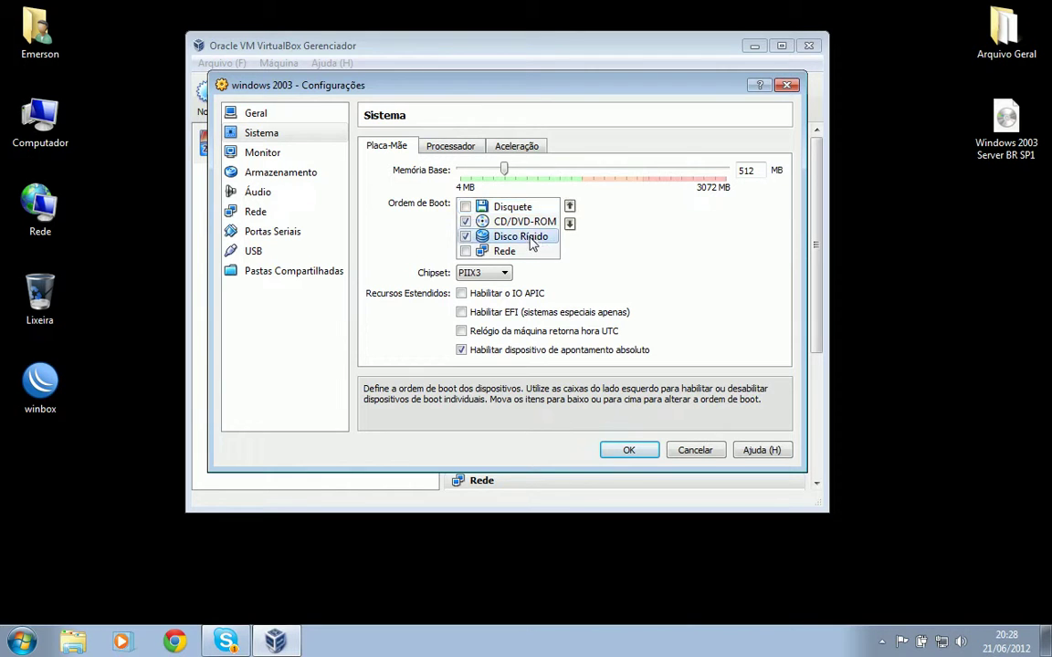
left_click(568, 207)
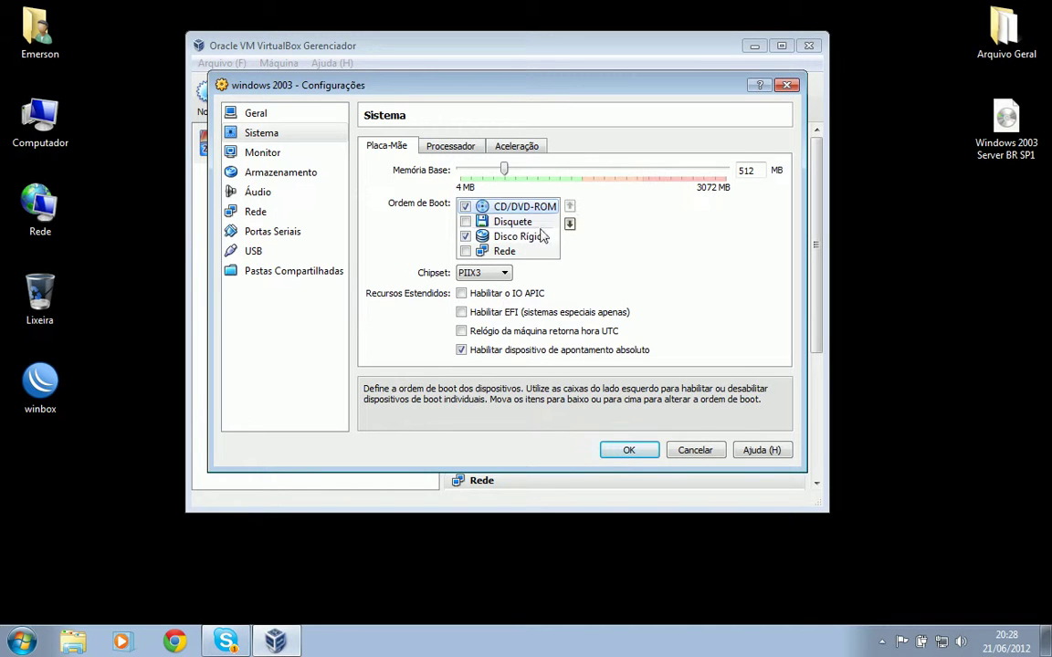
left_click(569, 206)
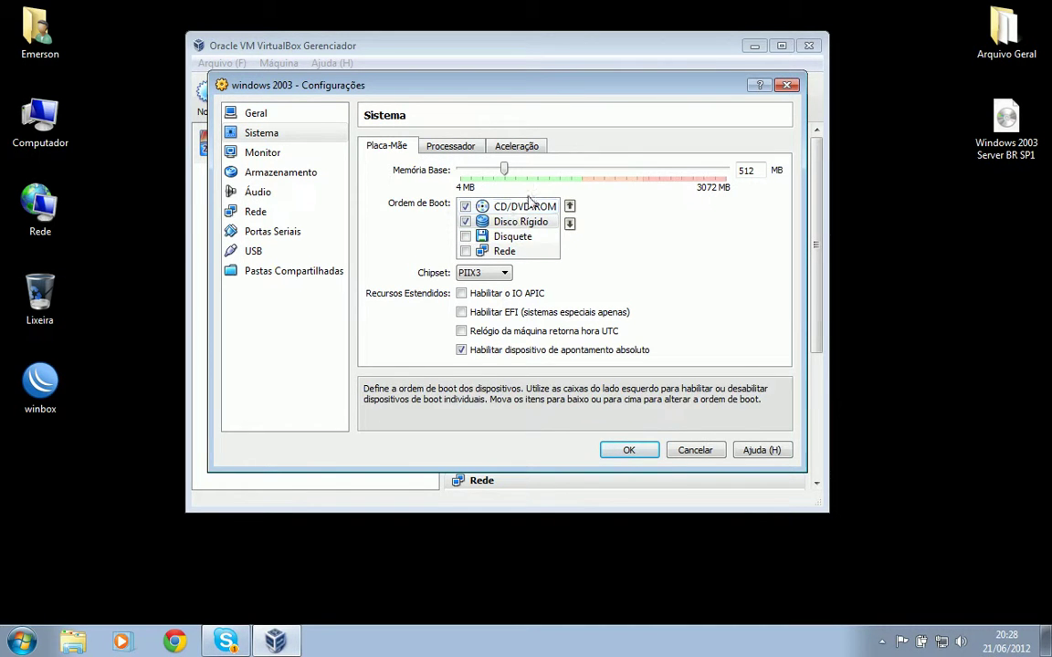
Open the windows 2003 machine's storage settings and select the empty CD/DVD drive under the IDE controller.
left_click(263, 173)
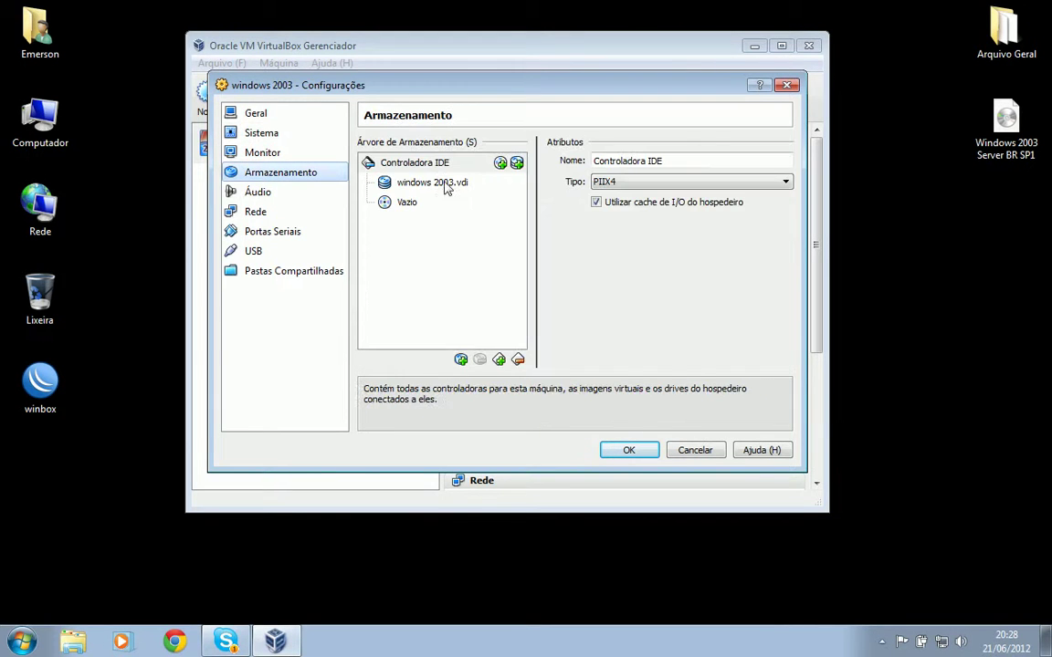
left_click(405, 202)
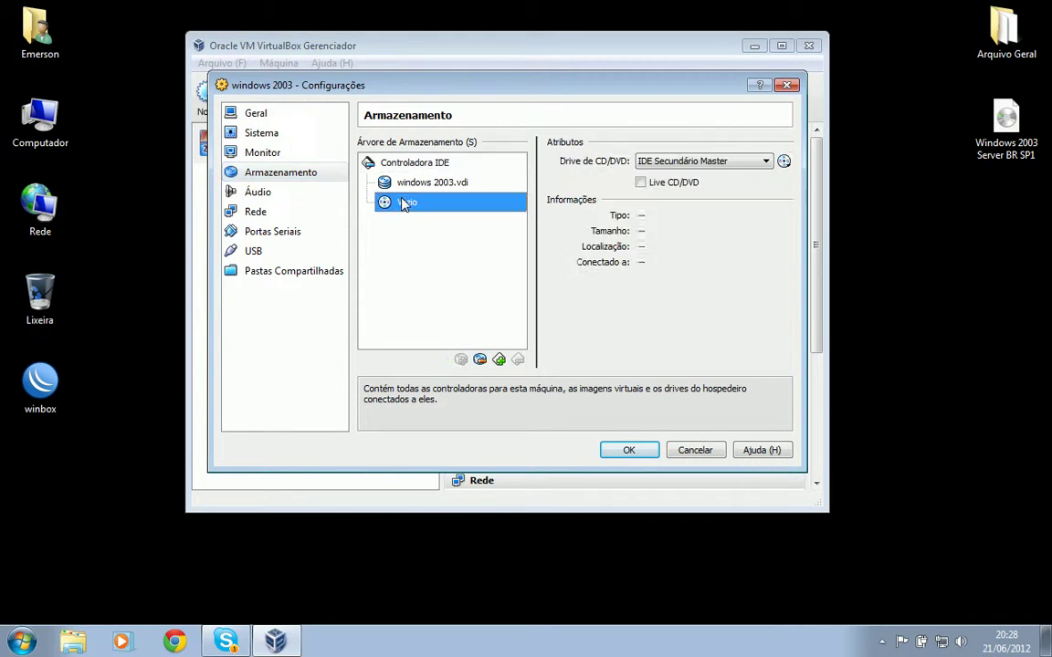
left_click(784, 161)
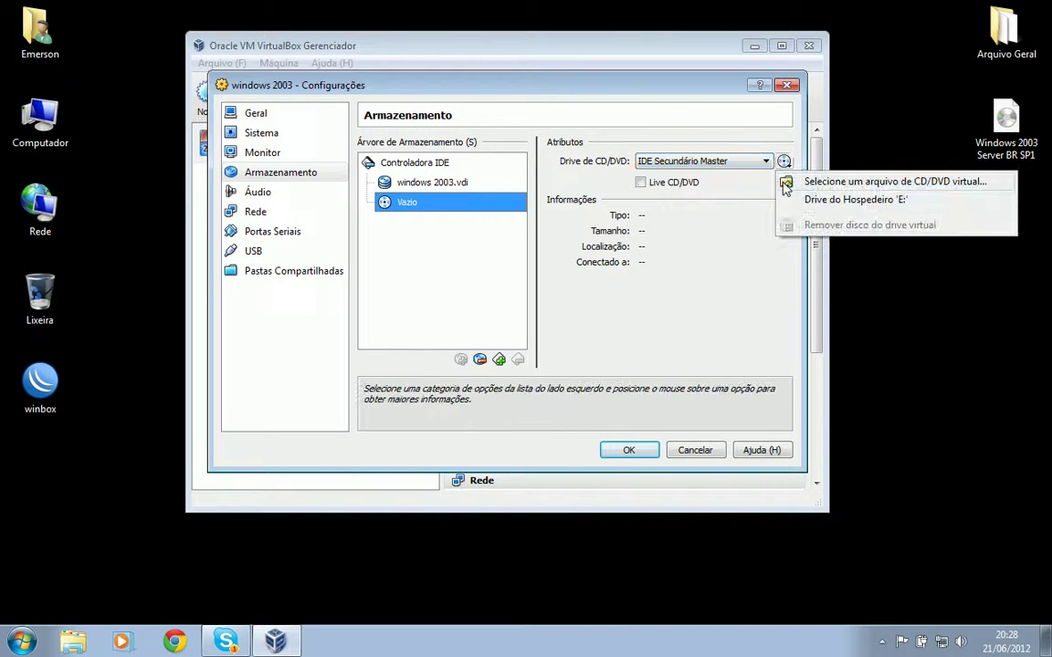
left_click(837, 201)
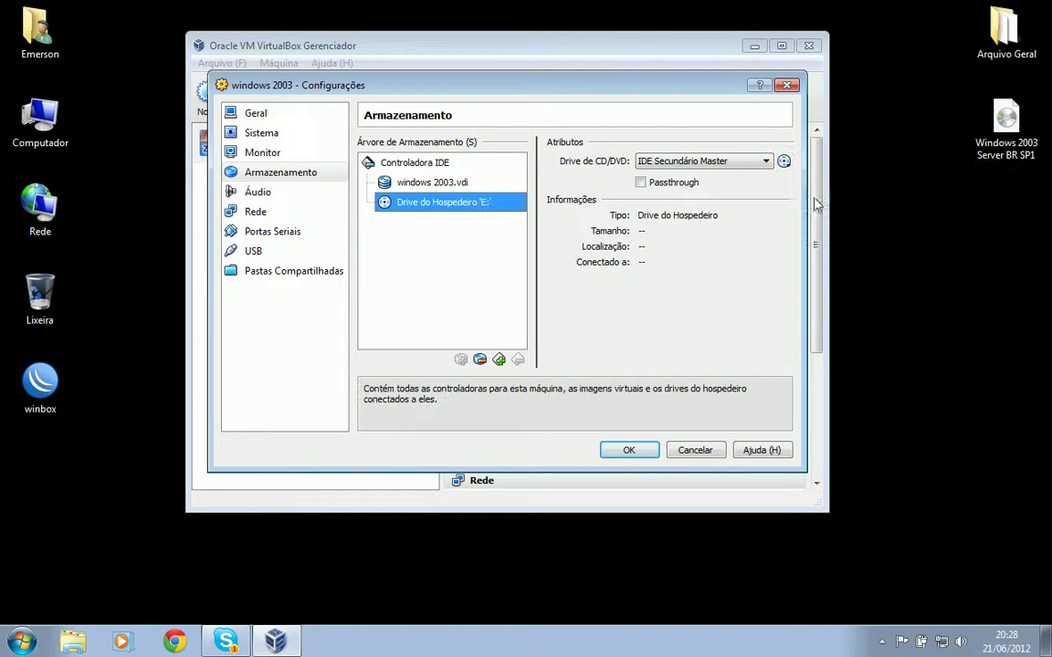
left_click(783, 162)
left_click(825, 227)
Attach the desktop's Windows 2003 Server BR SP1 disc image to the empty virtual CD/DVD drive and save the machine settings.
left_click(783, 162)
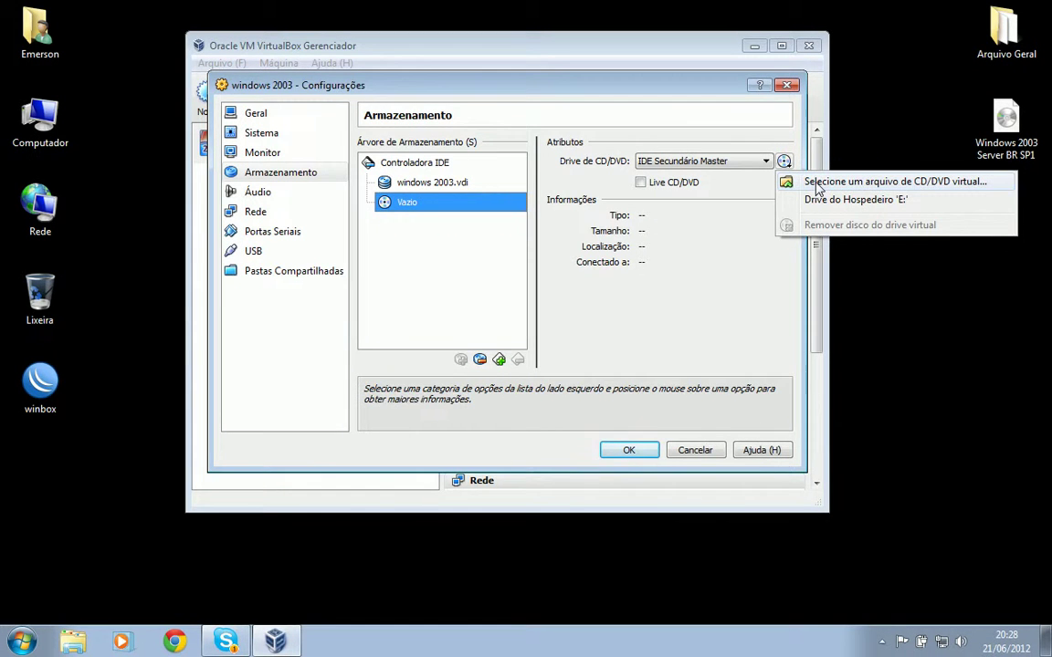
left_click(817, 185)
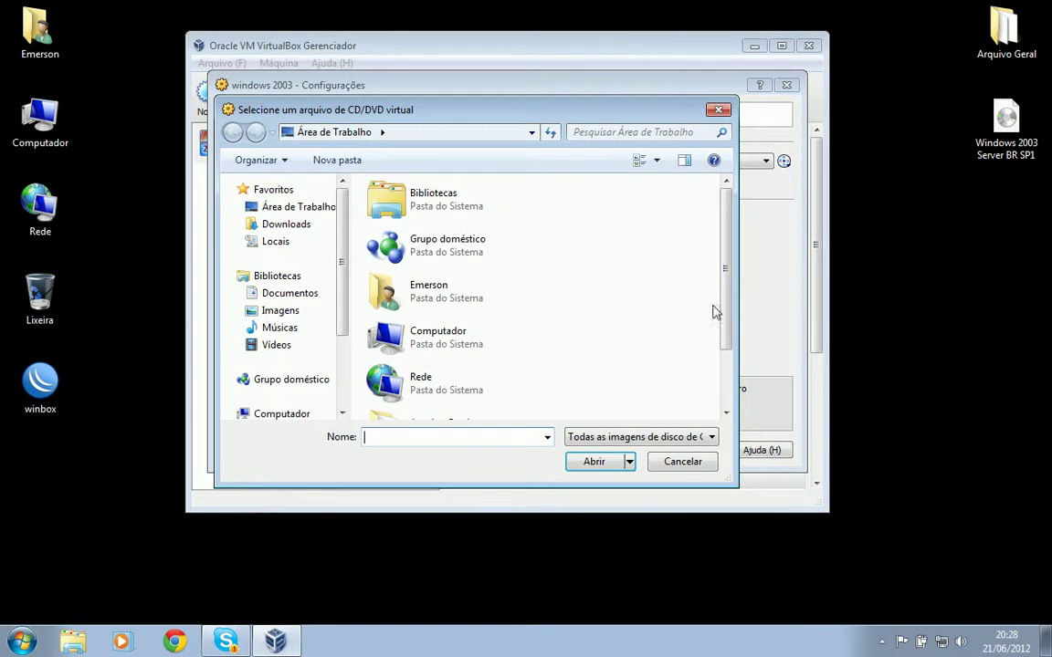
left_click_drag(726, 311, 725, 374)
double_click(488, 397)
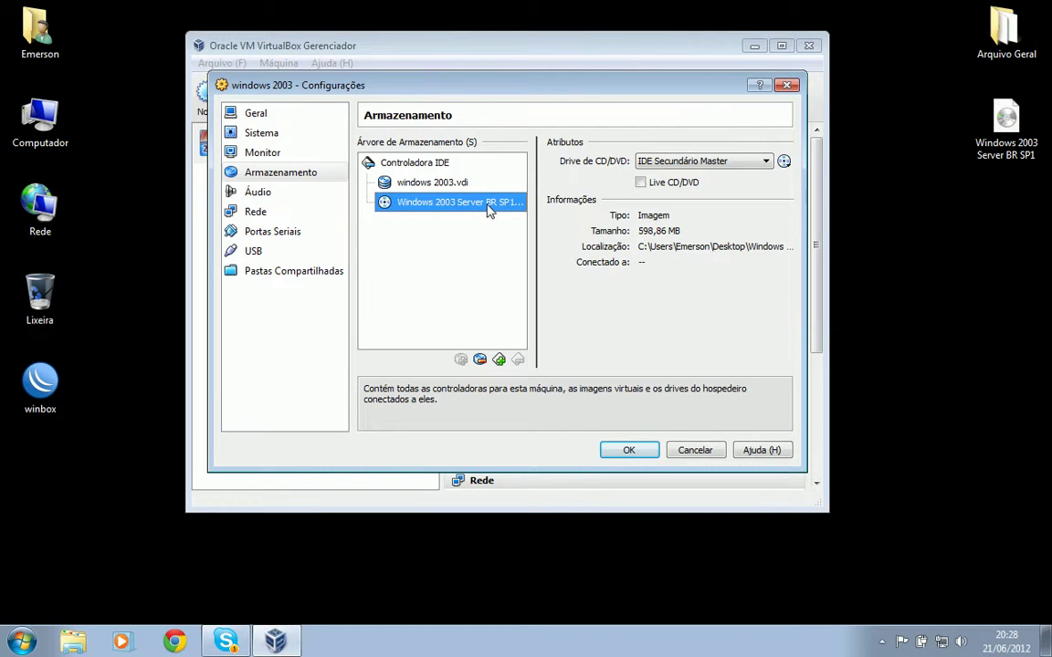
left_click(646, 452)
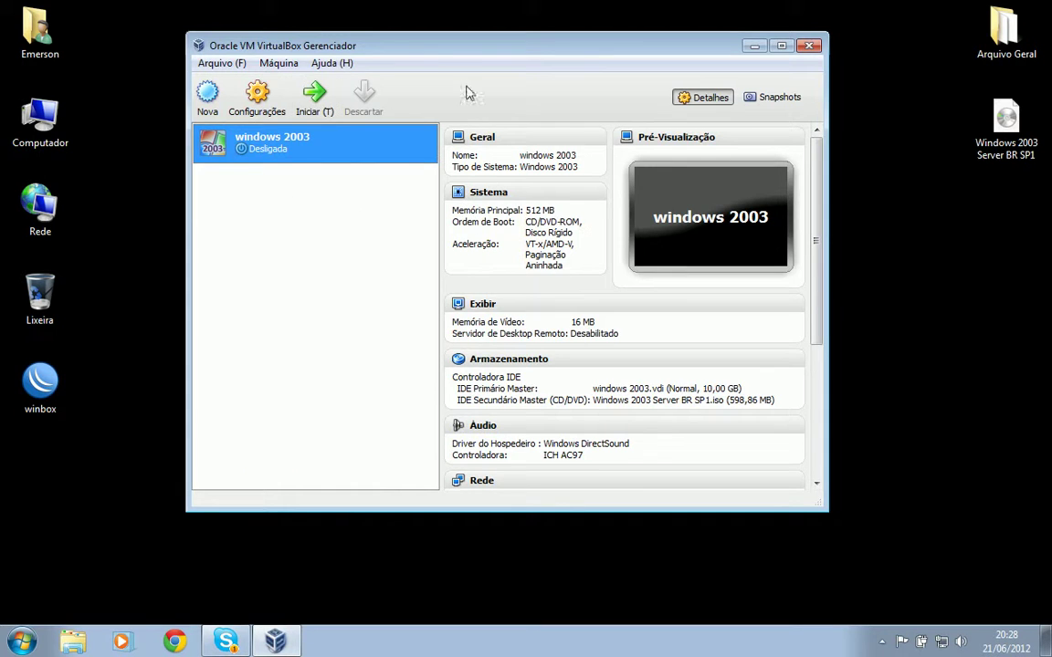
left_click_drag(432, 57, 454, 55)
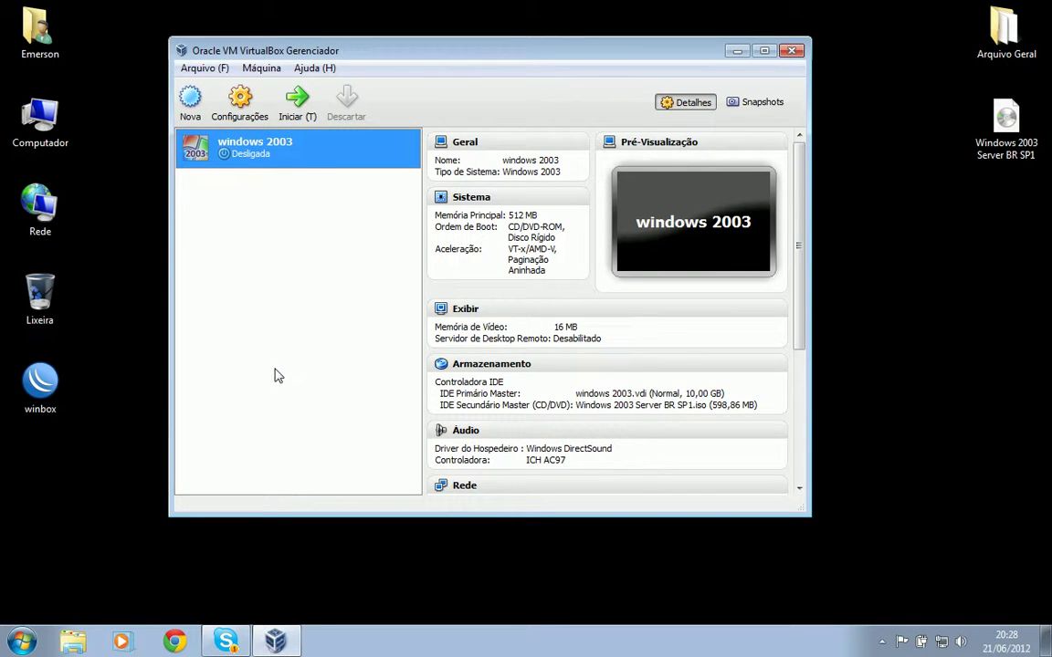
left_click(922, 352)
left_click(648, 57)
left_click(894, 362)
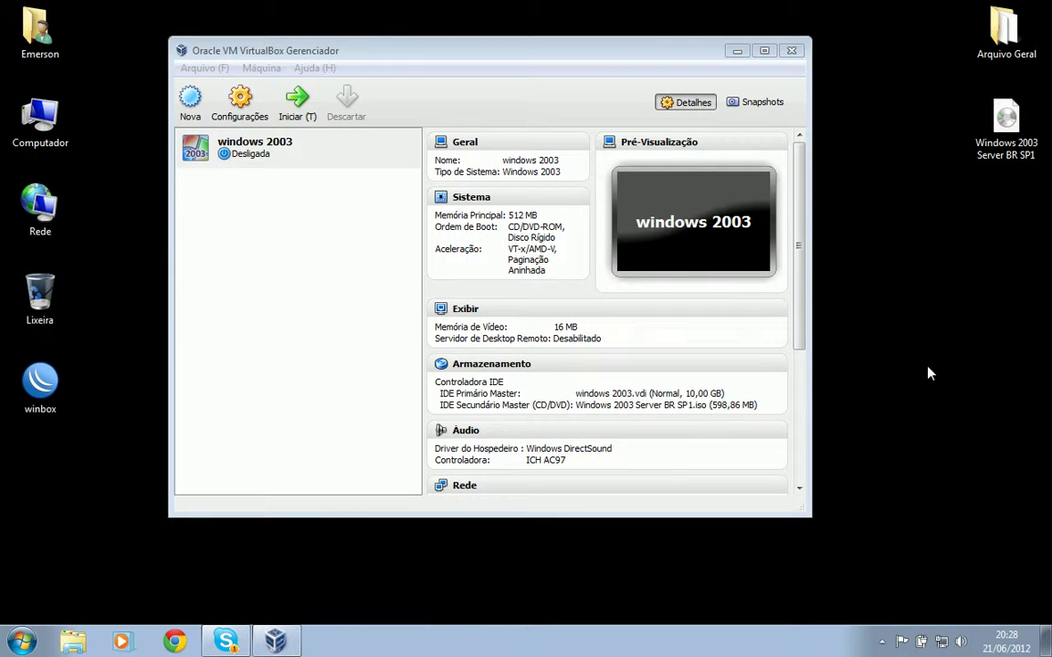